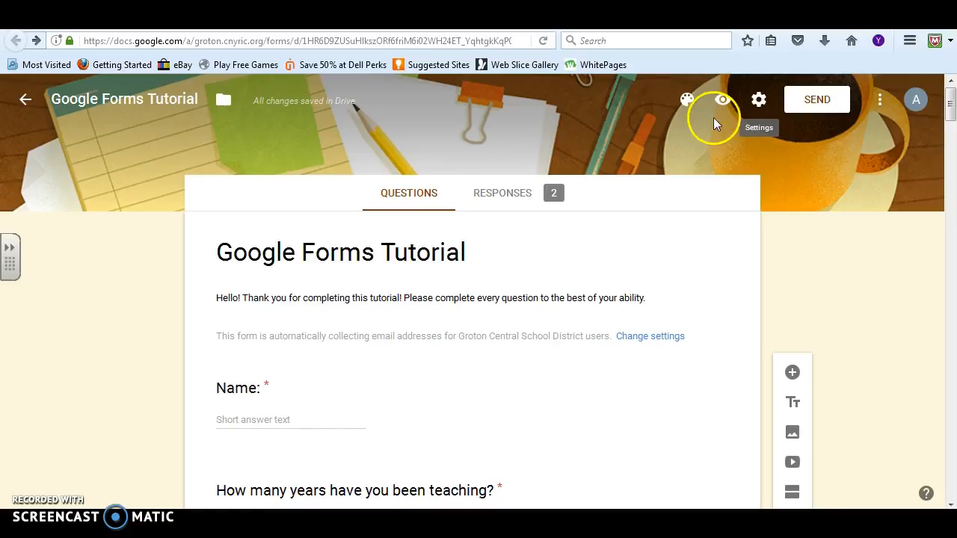
- In the form settings, lift the restriction to Groton Central School District users, limit respondents to 1 response, and save
{"action": "left_click", "coordinate": [760, 101]}
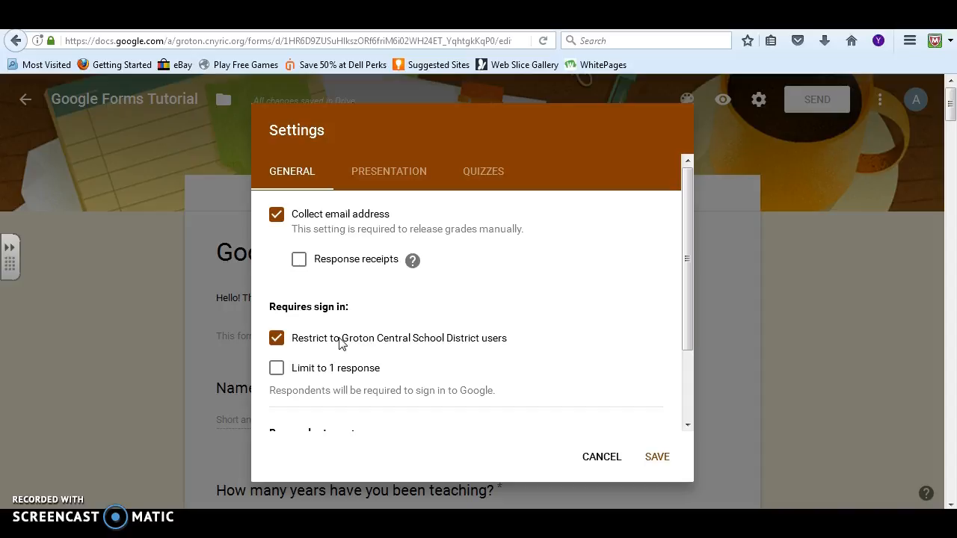
{"action": "left_click", "coordinate": [276, 339]}
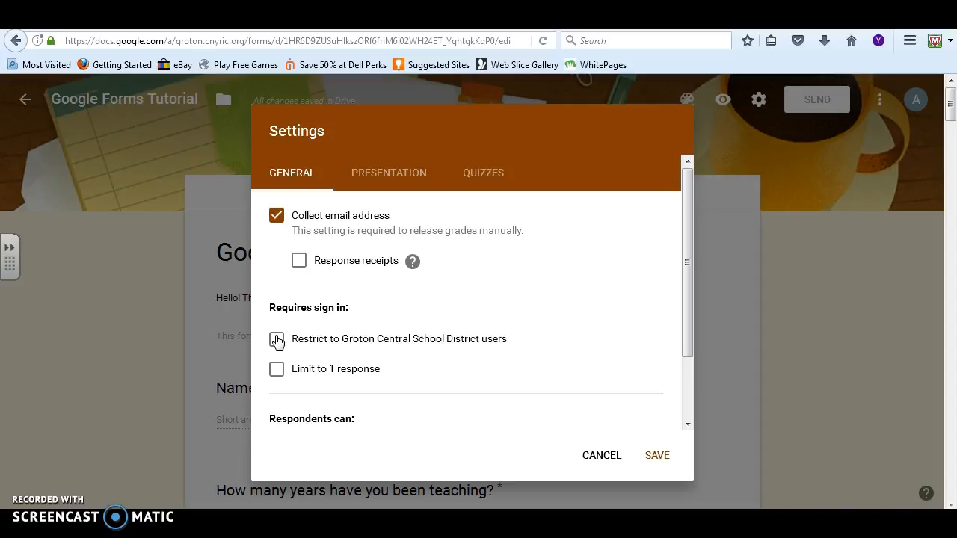
{"action": "left_click", "coordinate": [277, 370]}
{"action": "left_click", "coordinate": [276, 370]}
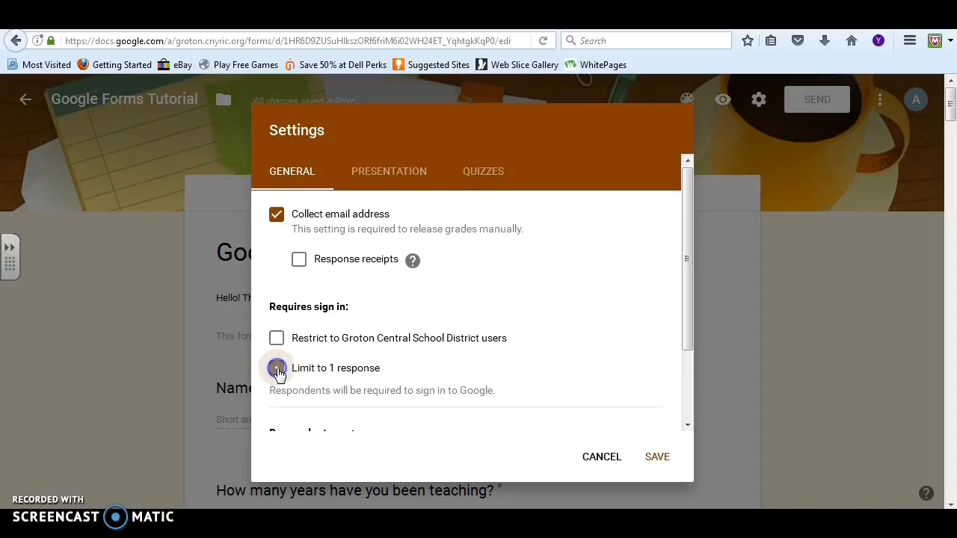
{"action": "left_click", "coordinate": [637, 257]}
{"action": "left_click", "coordinate": [652, 458]}
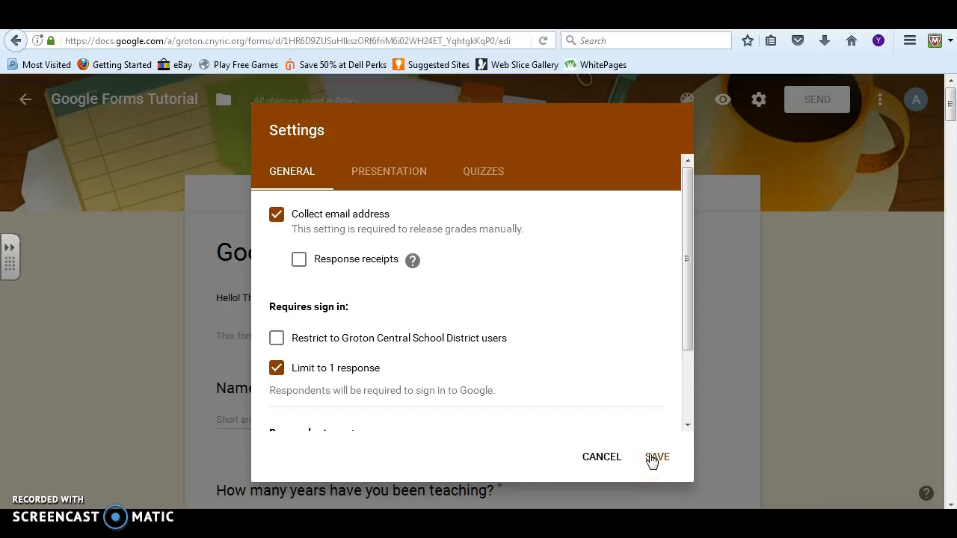
{"action": "left_click", "coordinate": [659, 457]}
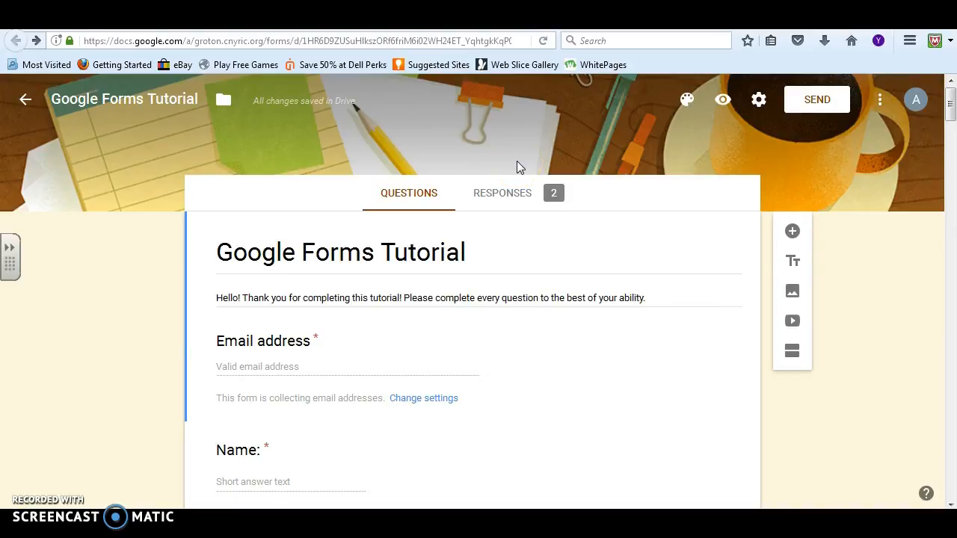
- Open the form's sending options, go to the shareable link, and shorten its URL
{"action": "left_click", "coordinate": [809, 106]}
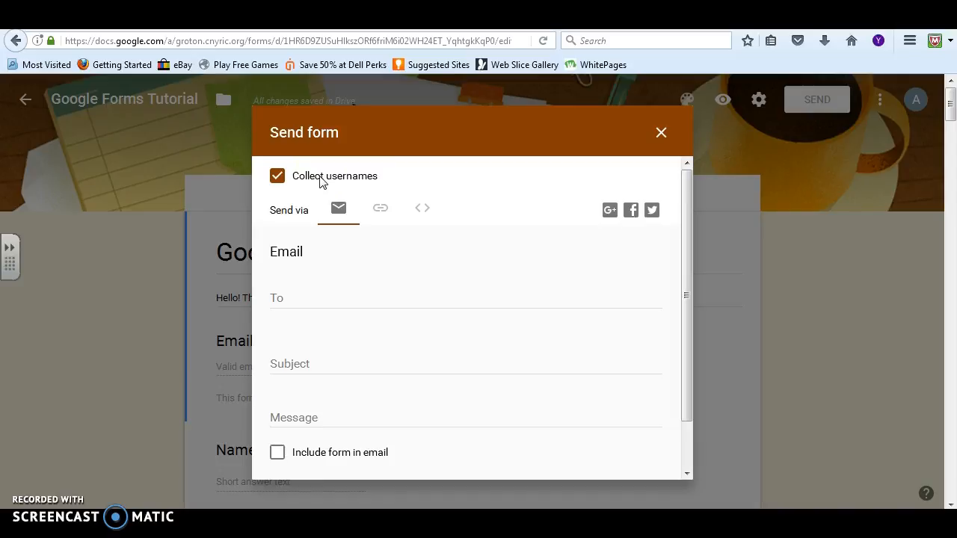
{"action": "left_click", "coordinate": [321, 210]}
{"action": "left_click", "coordinate": [321, 268]}
{"action": "left_click", "coordinate": [352, 287]}
{"action": "left_click_drag", "start_coordinate": [682, 305], "coordinate": [681, 267]}
{"action": "left_click", "coordinate": [381, 211]}
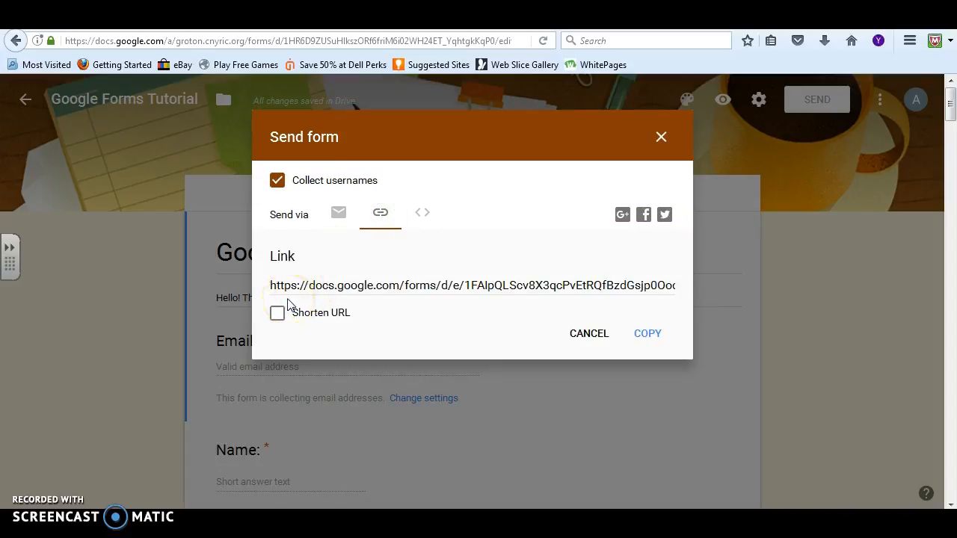
{"action": "left_click", "coordinate": [380, 281]}
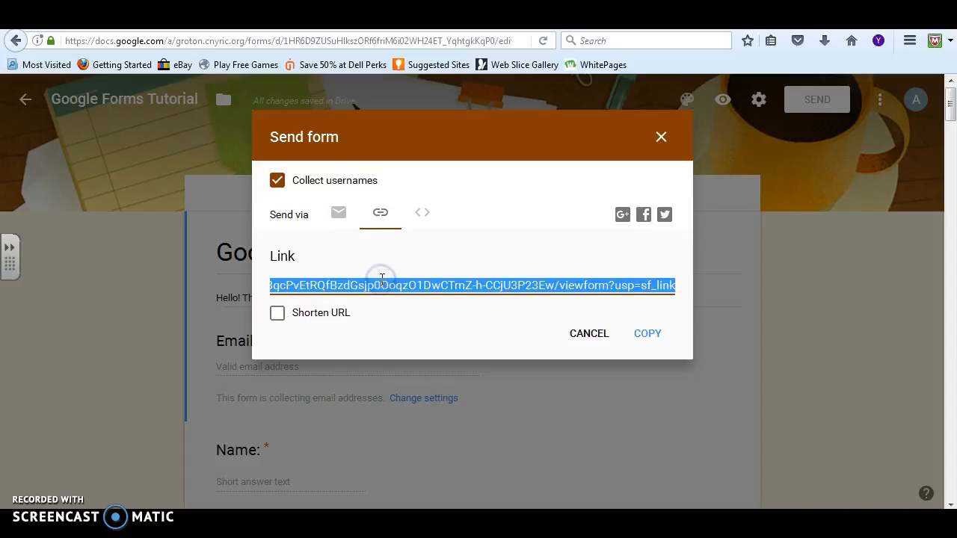
{"action": "left_click", "coordinate": [381, 279]}
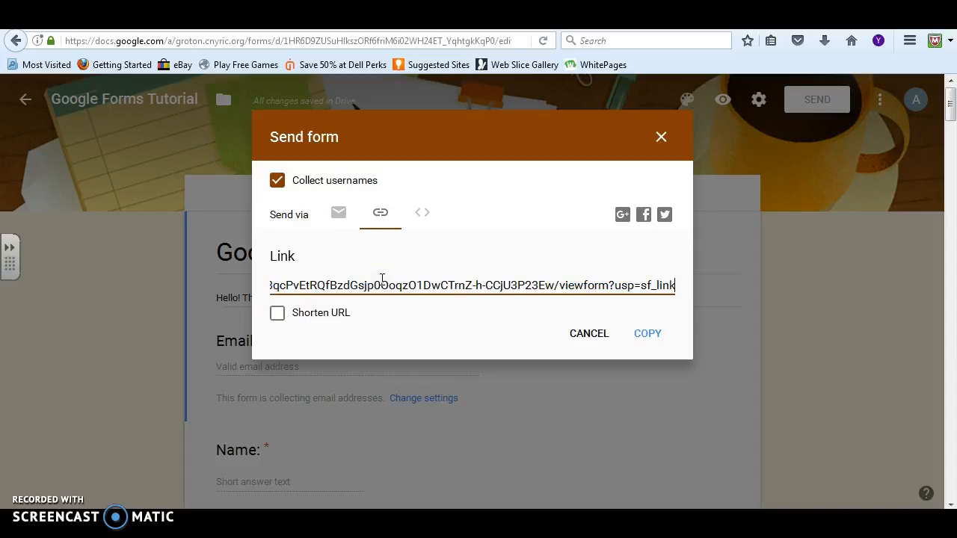
{"action": "left_click", "coordinate": [279, 314]}
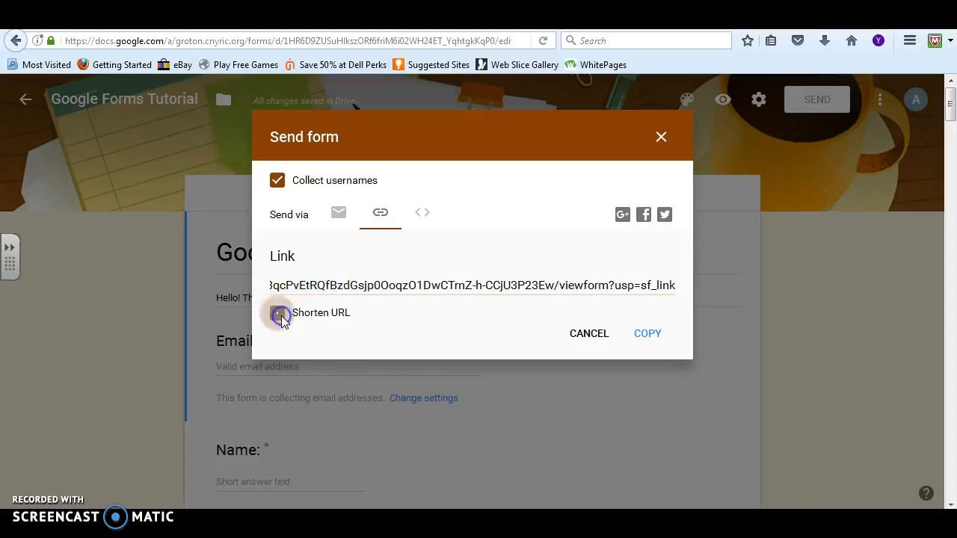
- Copy the shortened form link for sharing
{"action": "left_click", "coordinate": [386, 273]}
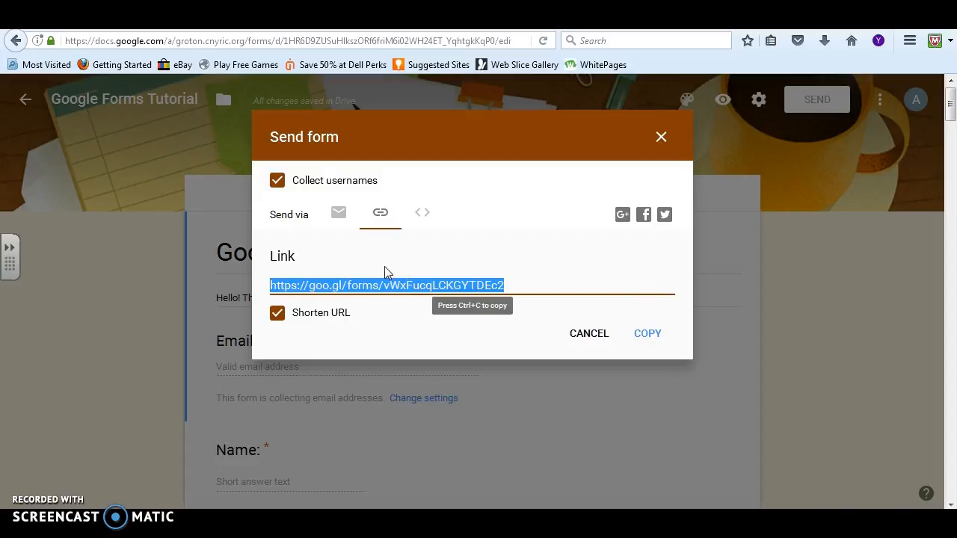
{"action": "left_click", "coordinate": [401, 267]}
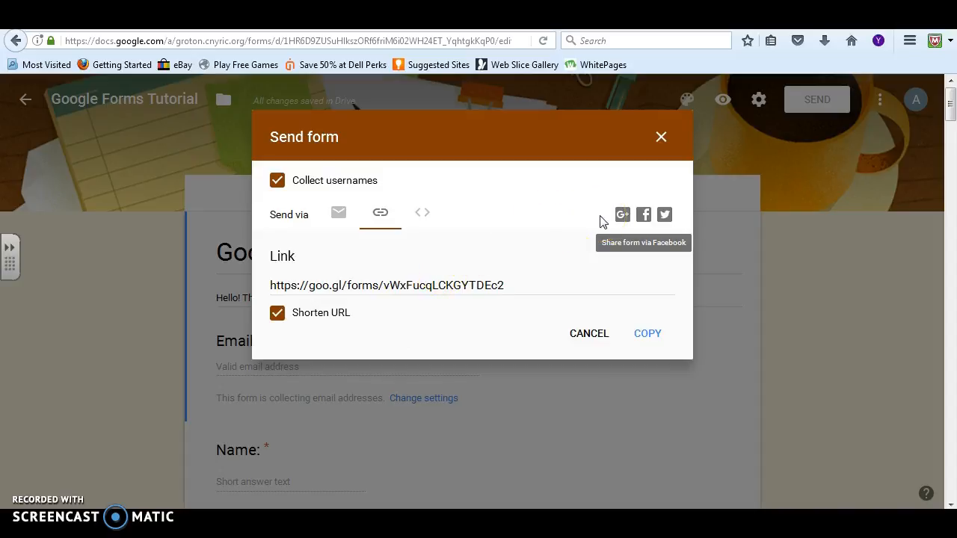
{"action": "left_click", "coordinate": [621, 219]}
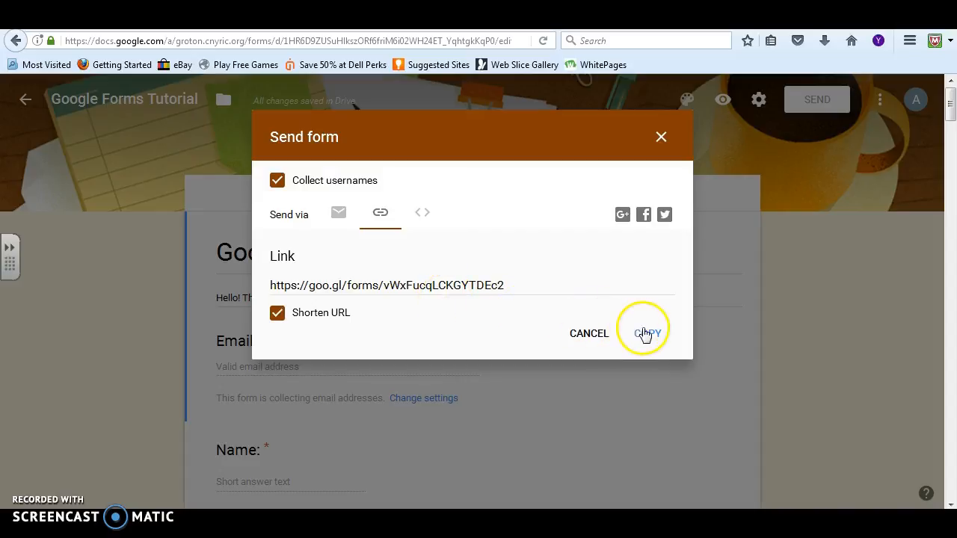
{"action": "left_click", "coordinate": [338, 212]}
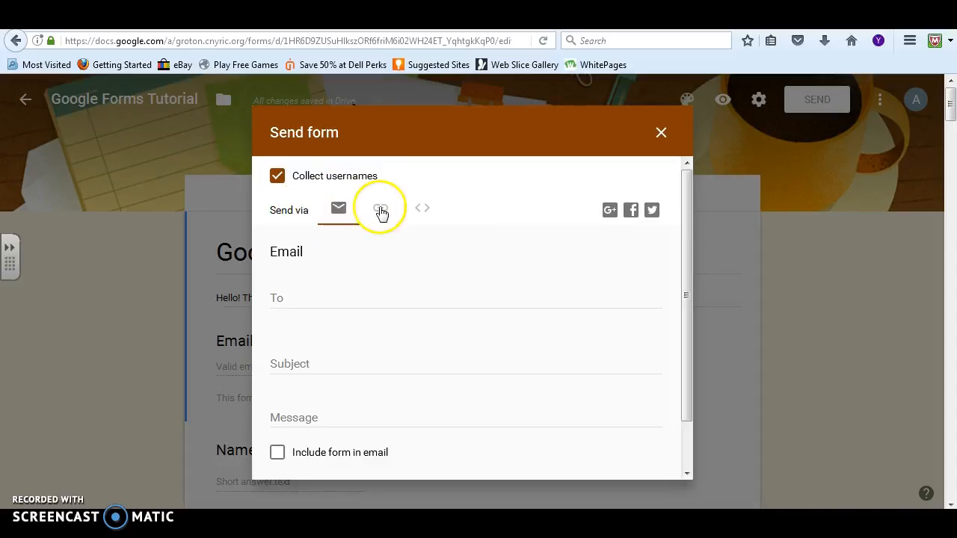
{"action": "left_click", "coordinate": [380, 211]}
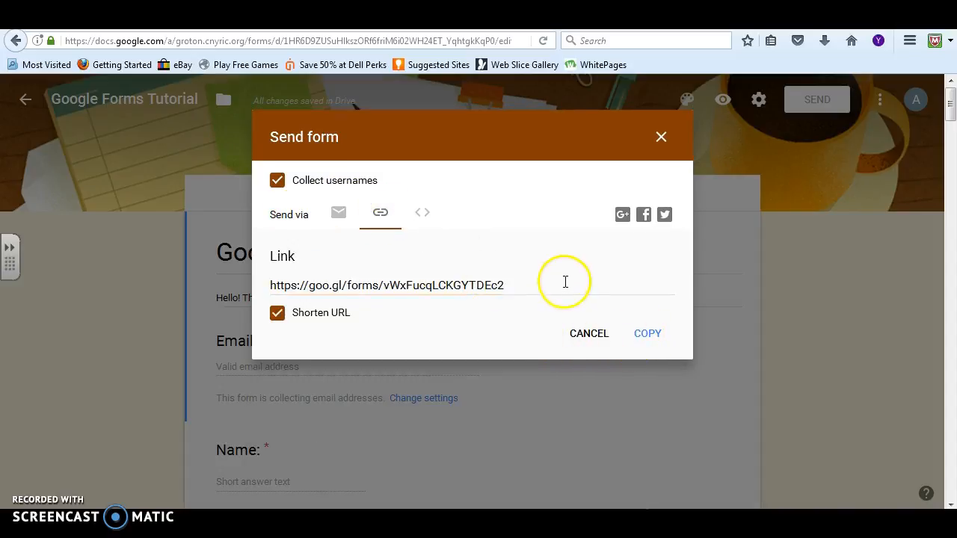
{"action": "left_click", "coordinate": [647, 335]}
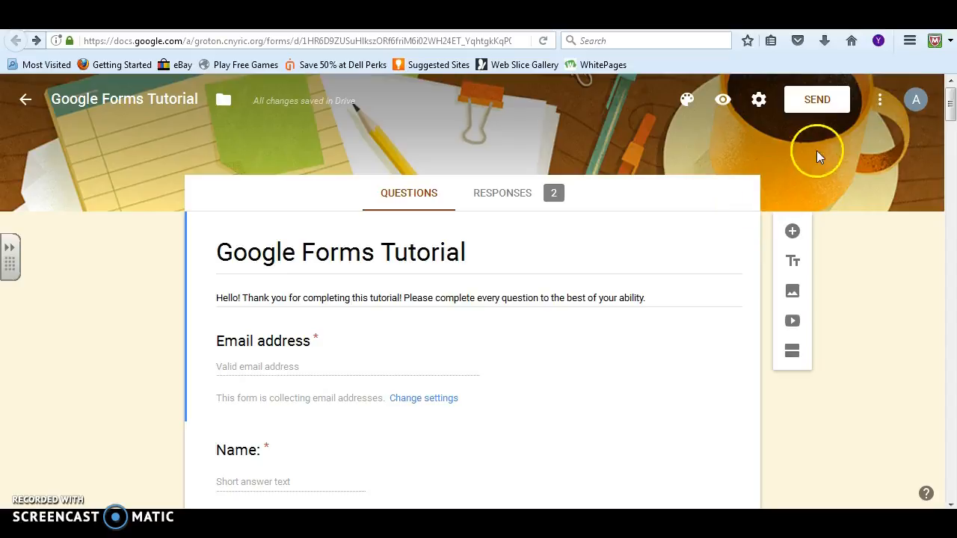
{"action": "left_click", "coordinate": [881, 105]}
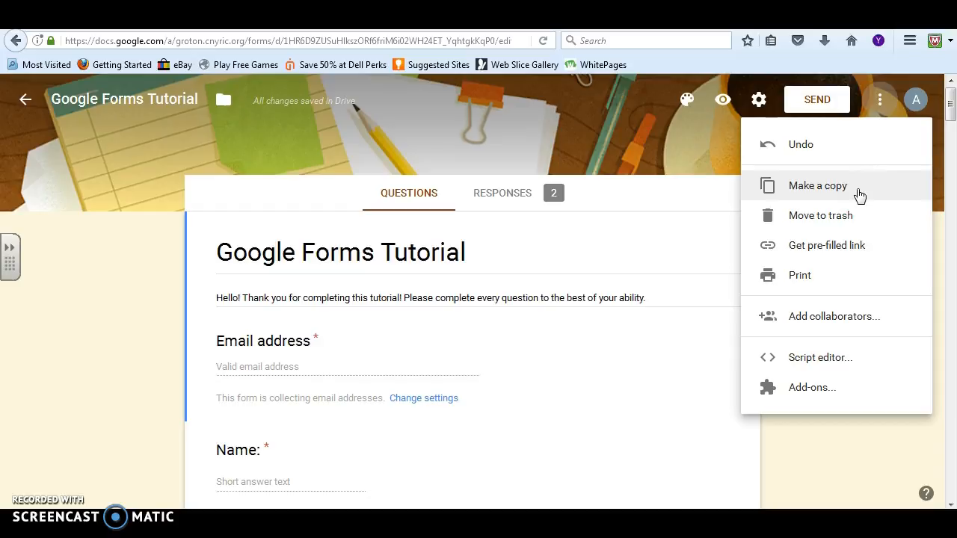
{"action": "left_click", "coordinate": [851, 217]}
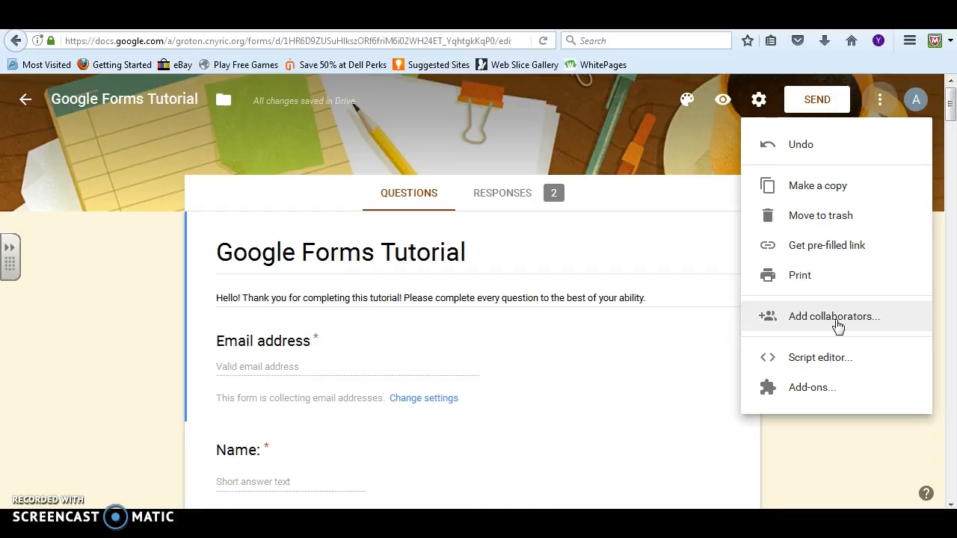
{"action": "left_click", "coordinate": [521, 193]}
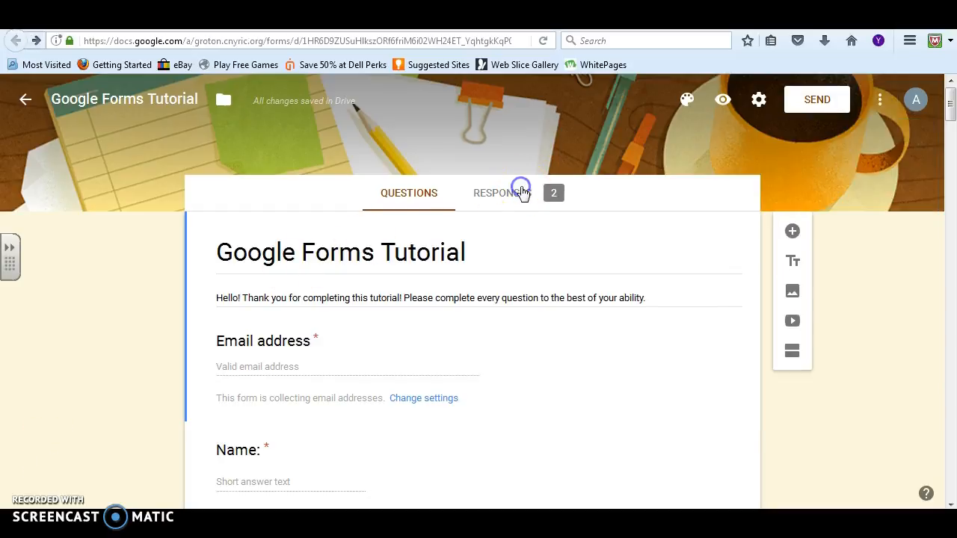
- In the first individual response, award 2 points for the answer about embedding a video that can't be found, and save the edits
{"action": "left_click", "coordinate": [515, 199]}
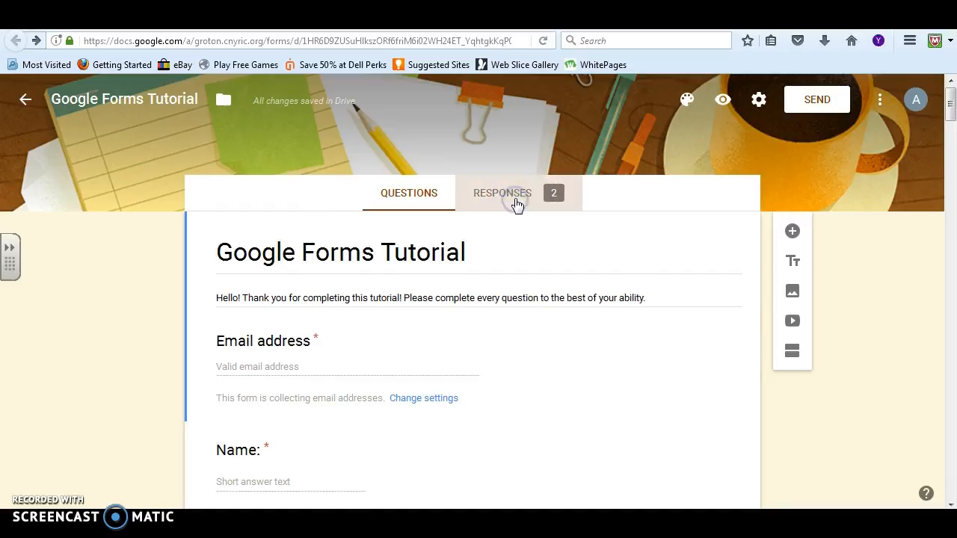
{"action": "mouse_move", "coordinate": [950, 101]}
{"action": "left_mouse_down"}
{"action": "mouse_move", "coordinate": [950, 139]}
{"action": "mouse_move", "coordinate": [950, 105]}
{"action": "left_mouse_up"}
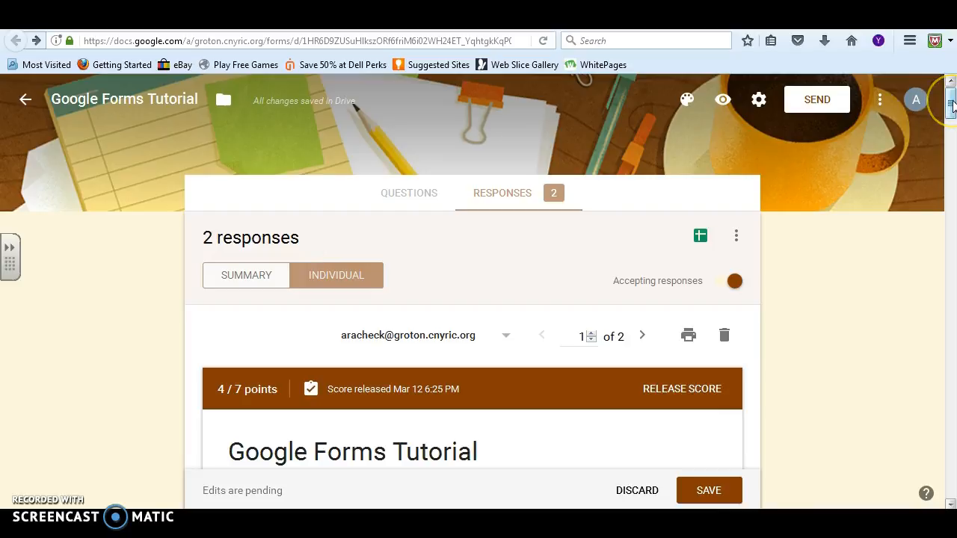
{"action": "left_click_drag", "start_coordinate": [952, 106], "coordinate": [952, 228]}
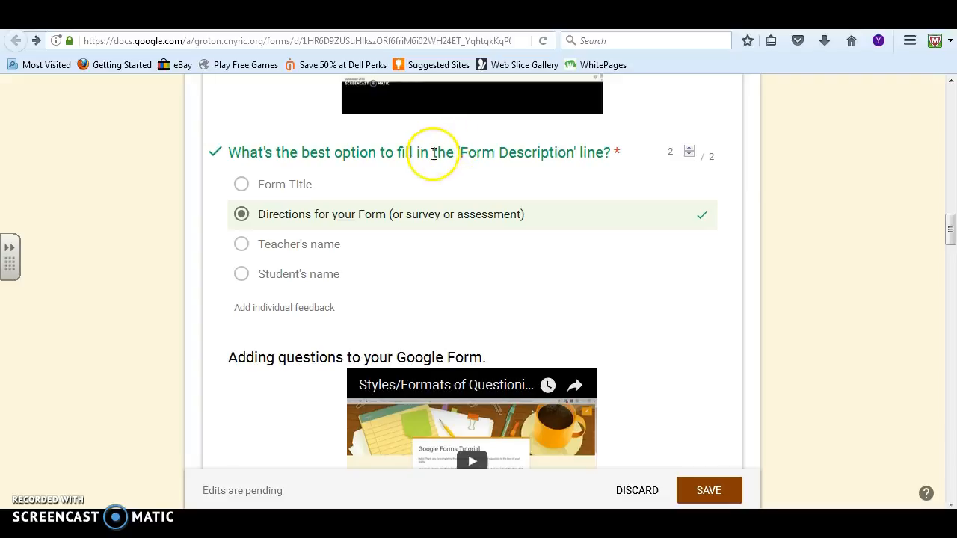
{"action": "left_click", "coordinate": [674, 161]}
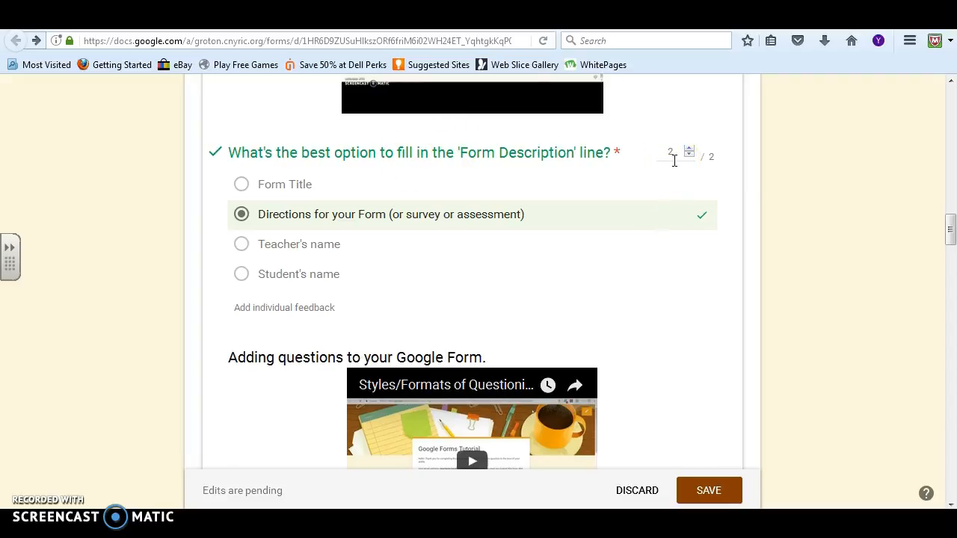
{"action": "left_click", "coordinate": [744, 277]}
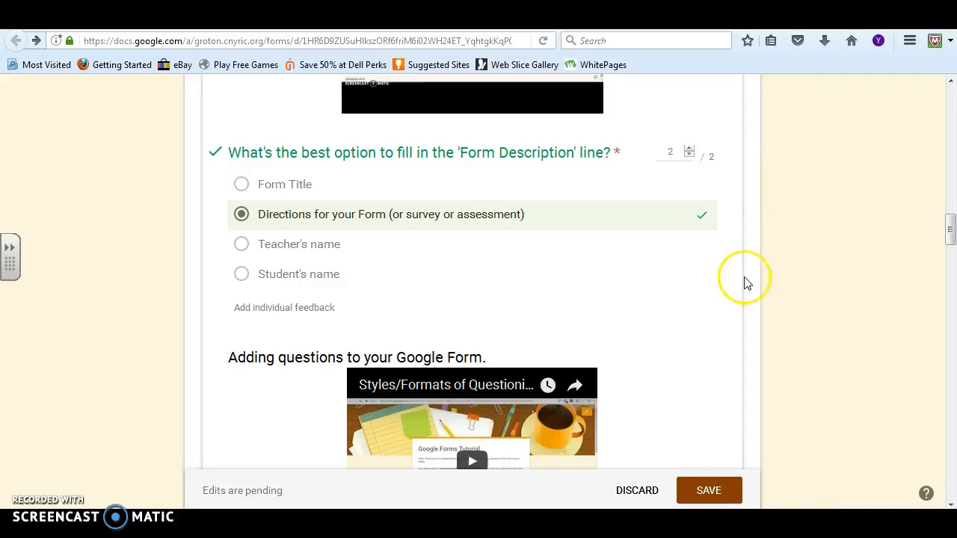
{"action": "left_click_drag", "start_coordinate": [950, 231], "coordinate": [951, 399]}
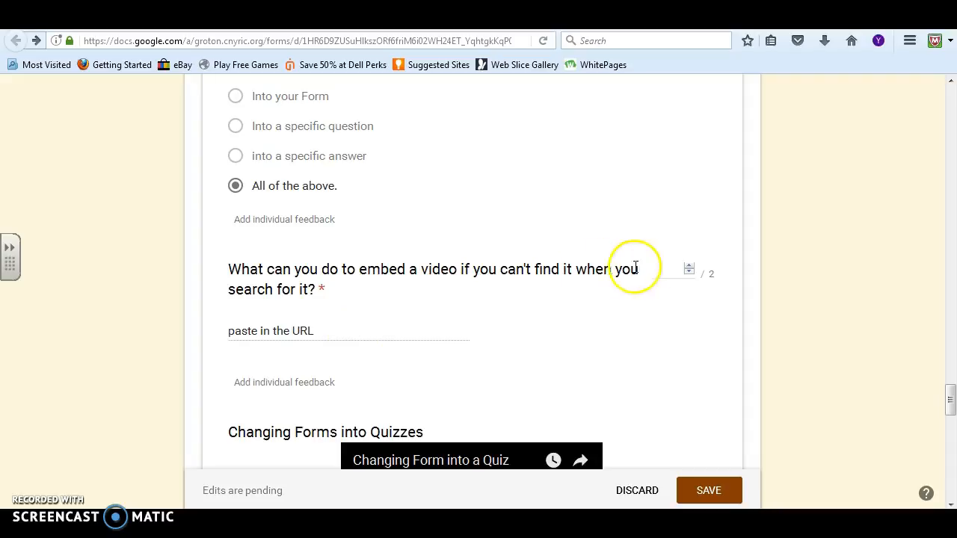
{"action": "left_click", "coordinate": [688, 267]}
{"action": "left_click", "coordinate": [690, 268]}
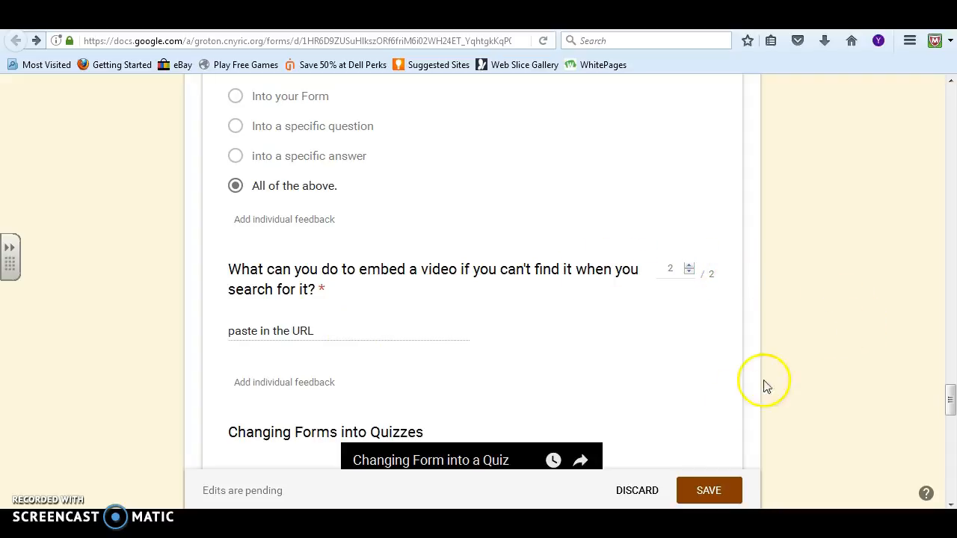
{"action": "left_click", "coordinate": [693, 495]}
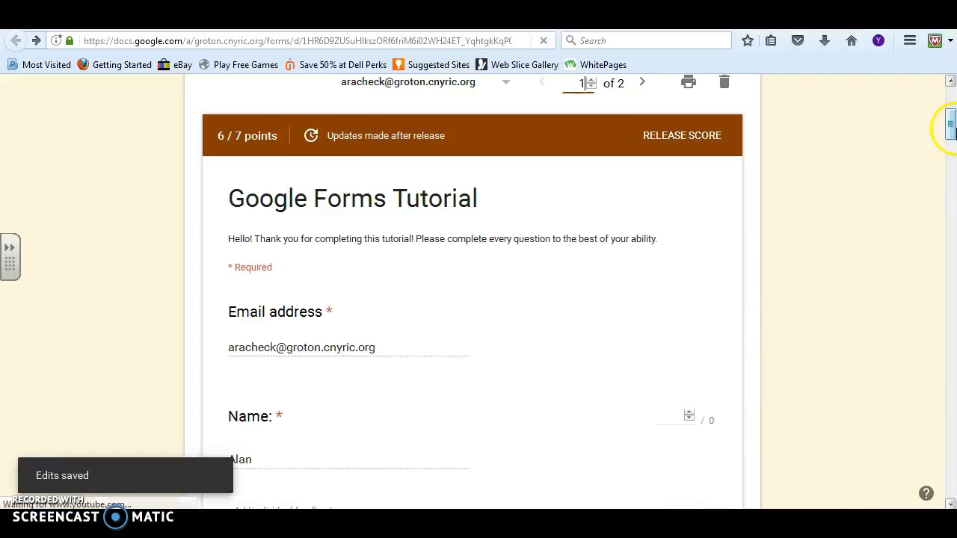
- Examine the summary of all responses, from the Insights and points distribution through the charts for each question
{"action": "left_click_drag", "start_coordinate": [948, 133], "coordinate": [950, 109]}
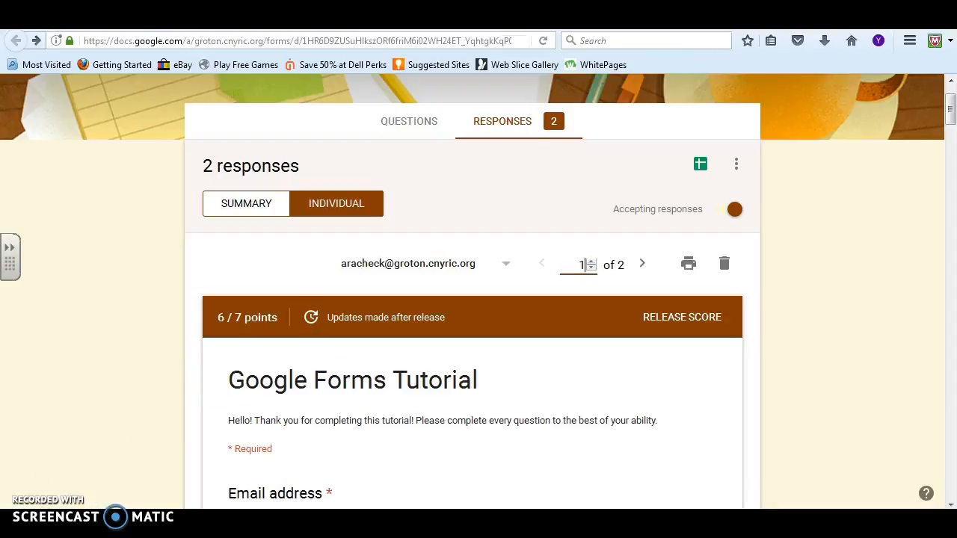
{"action": "scroll", "coordinate": [400, 245], "scroll_direction": "down", "scroll_amount": 1}
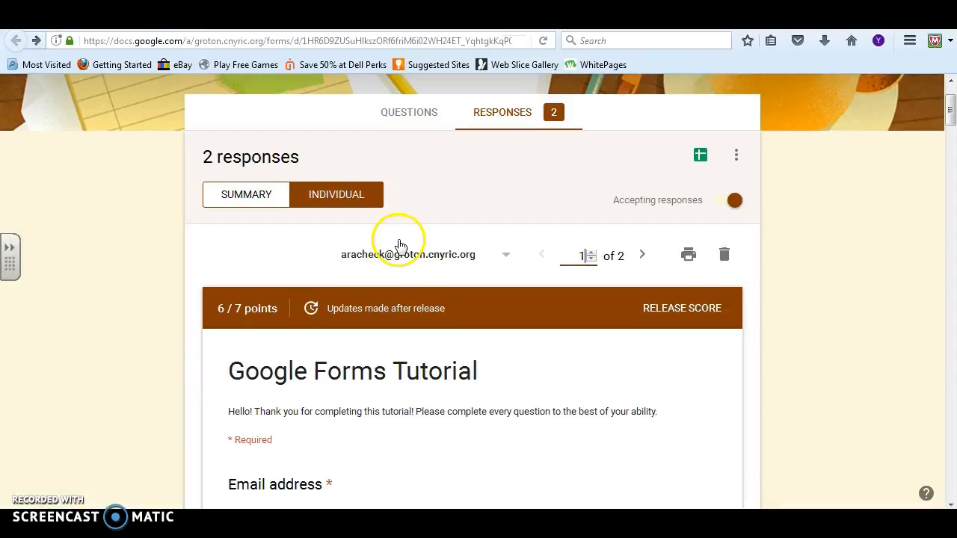
{"action": "left_click", "coordinate": [254, 201]}
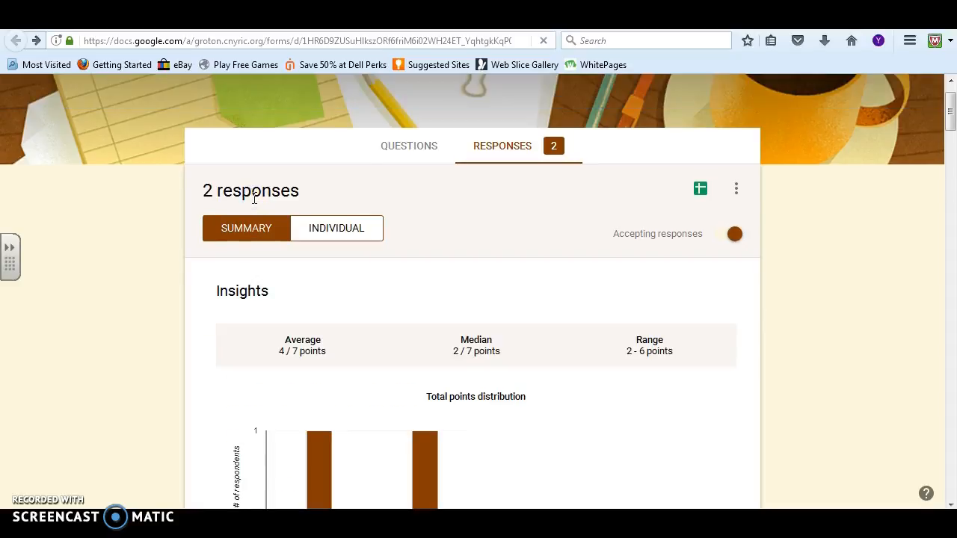
{"action": "left_click_drag", "start_coordinate": [949, 118], "coordinate": [949, 127]}
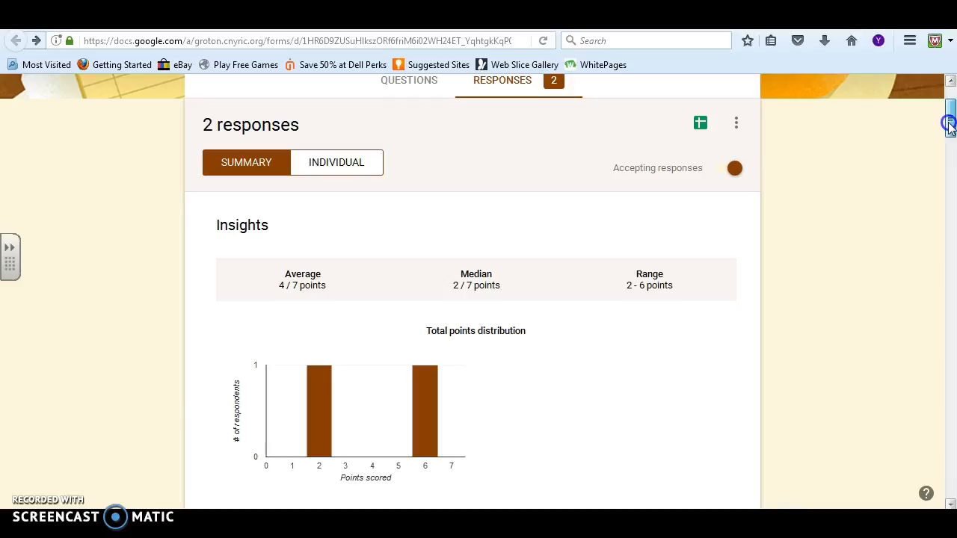
{"action": "left_click_drag", "start_coordinate": [950, 127], "coordinate": [950, 137]}
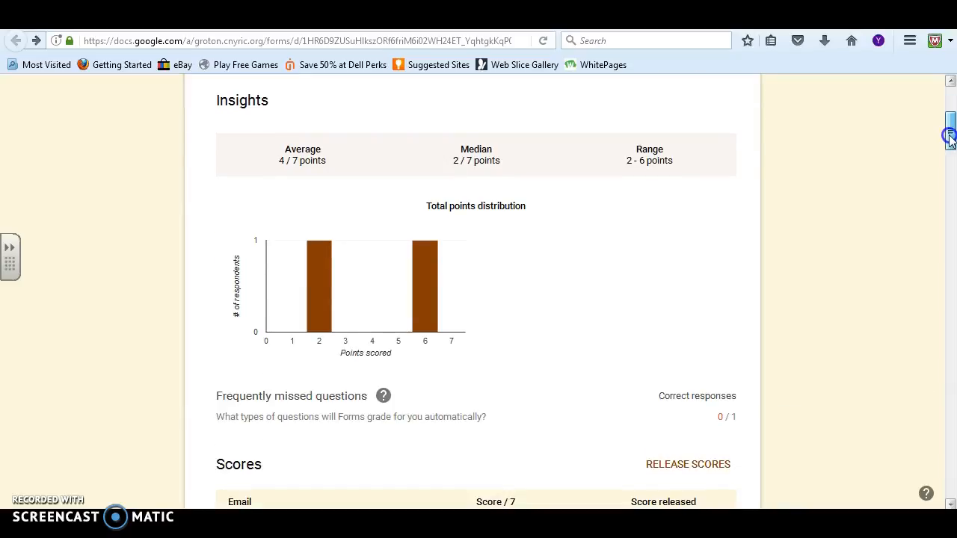
{"action": "left_click_drag", "start_coordinate": [950, 136], "coordinate": [951, 205]}
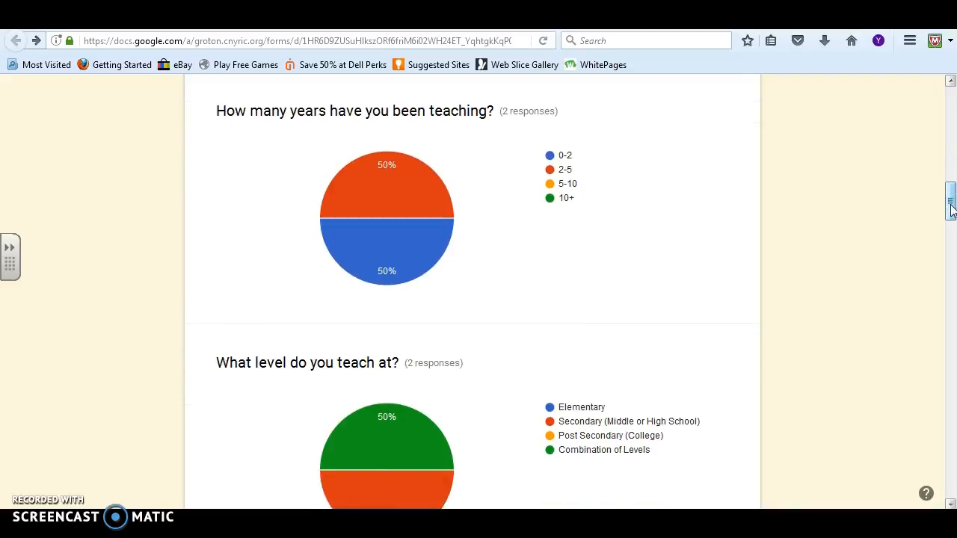
{"action": "left_click_drag", "start_coordinate": [952, 210], "coordinate": [953, 479]}
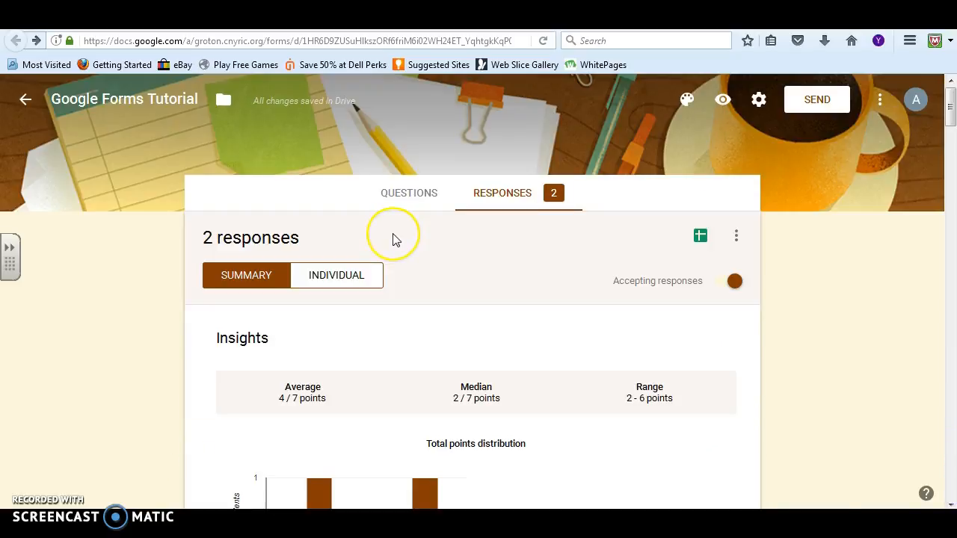